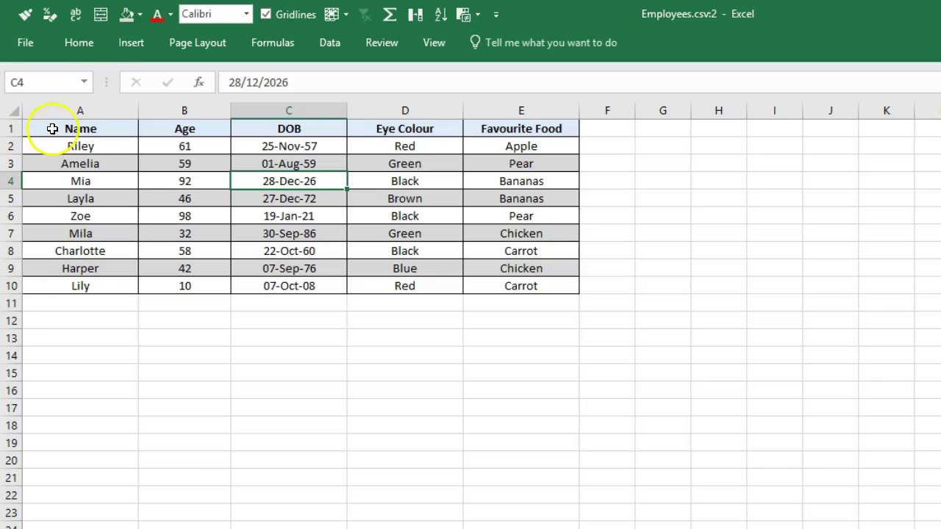
Step: Expand the collapsed ribbon so the Home tab commands show above the employee table
left_click(83, 44)
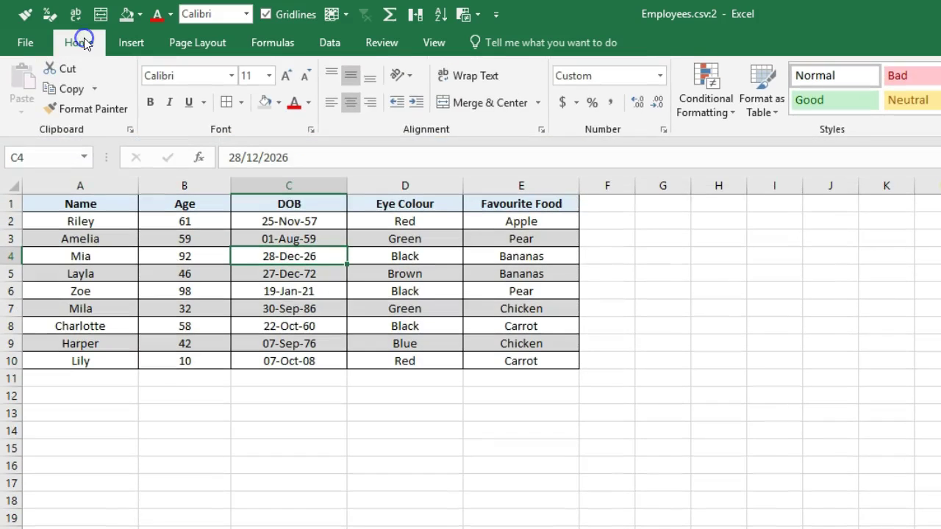
left_click_drag(372, 26, 548, 0)
mouse_move(1, 9)
left_mouse_down()
mouse_move(82, 34)
mouse_move(375, 26)
left_mouse_up()
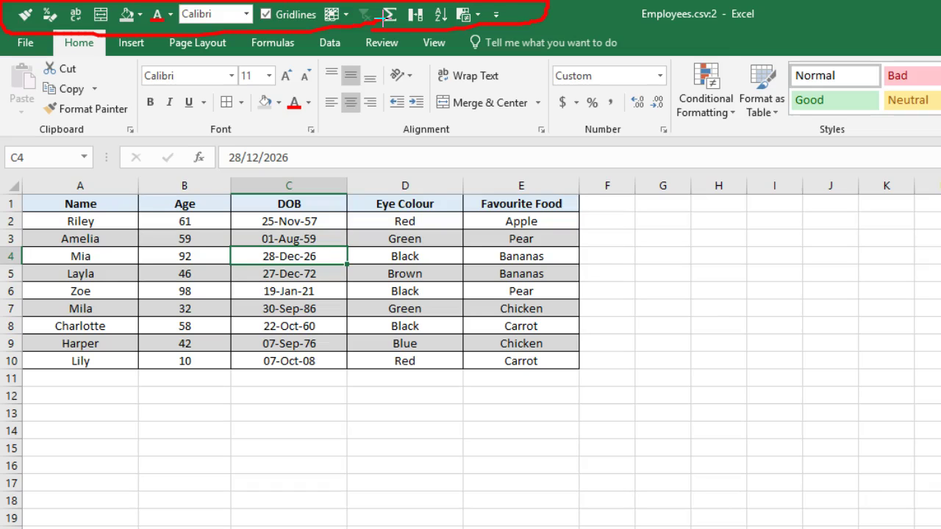
key("Escape")
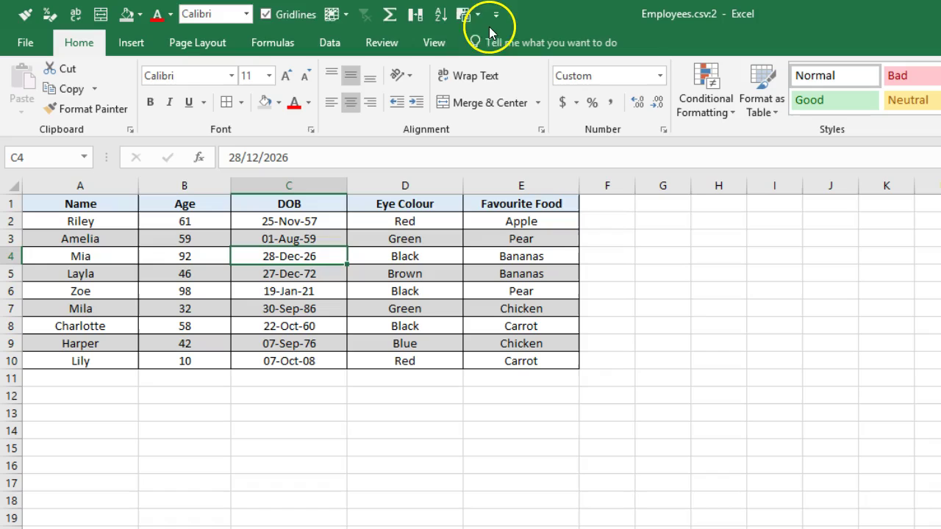
Step: Add Cut from the Home tab to the Quick Access Toolbar, then collapse the ribbon to tab names
right_click(63, 69)
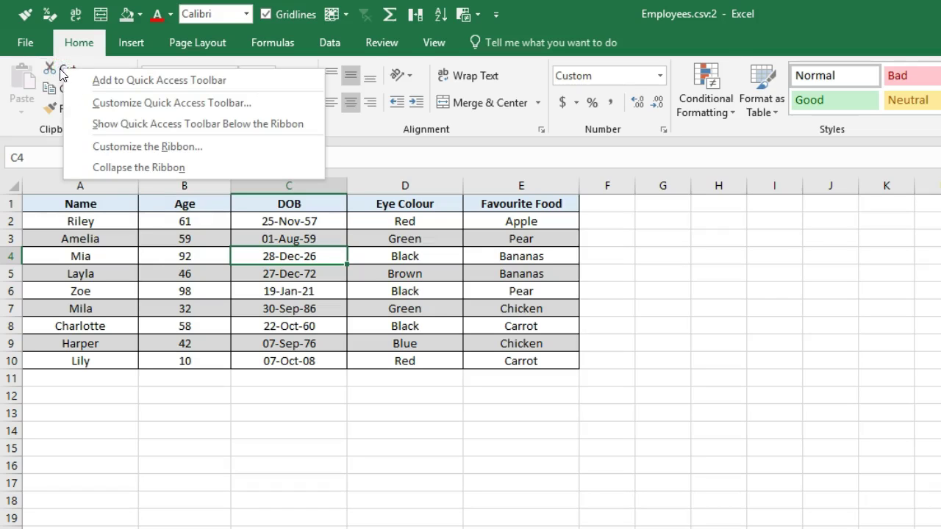
left_click(83, 83)
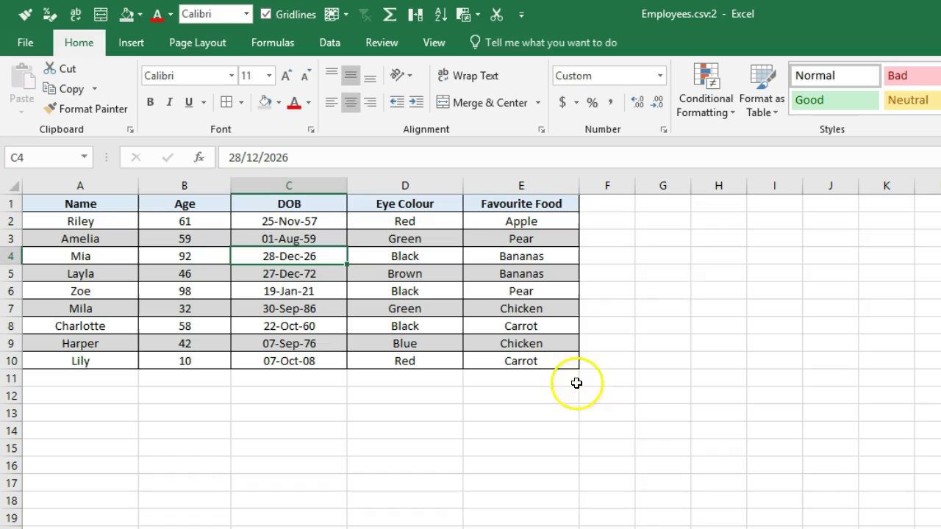
left_click_drag(637, 239, 940, 528)
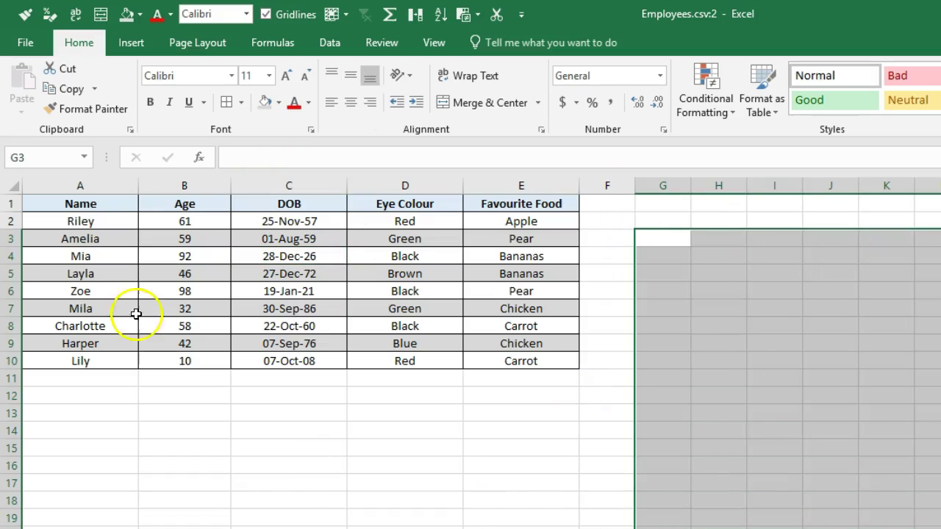
double_click(78, 44)
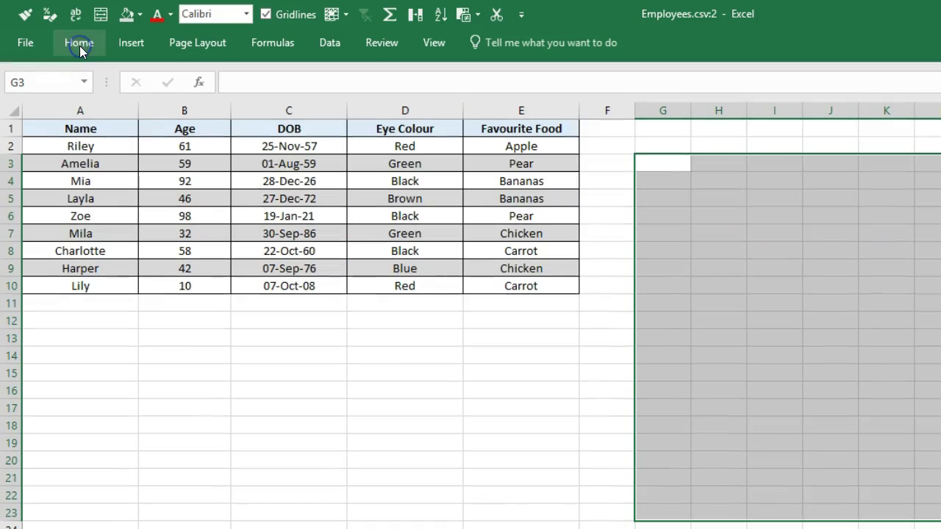
Step: Cut cell A1 using the toolbar's Cut button, then remove Cut from the Quick Access Toolbar
left_click(76, 130)
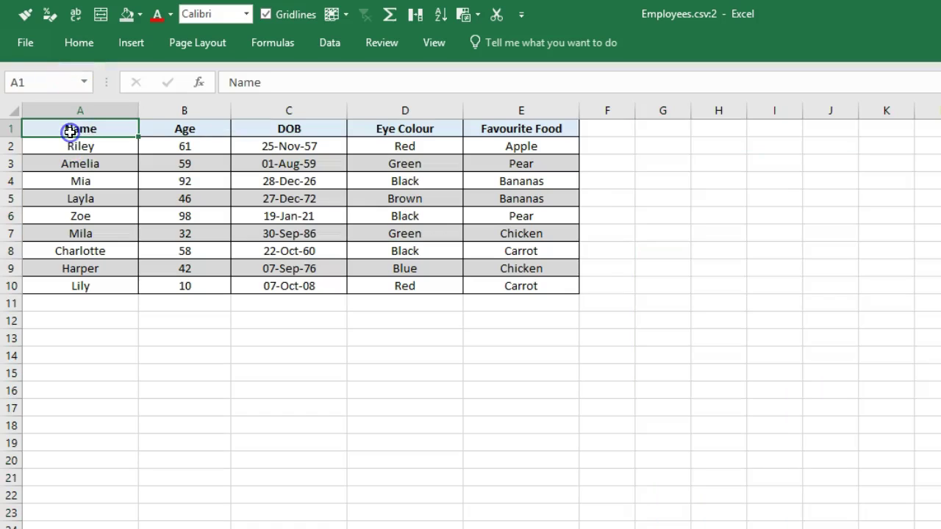
left_click(248, 97)
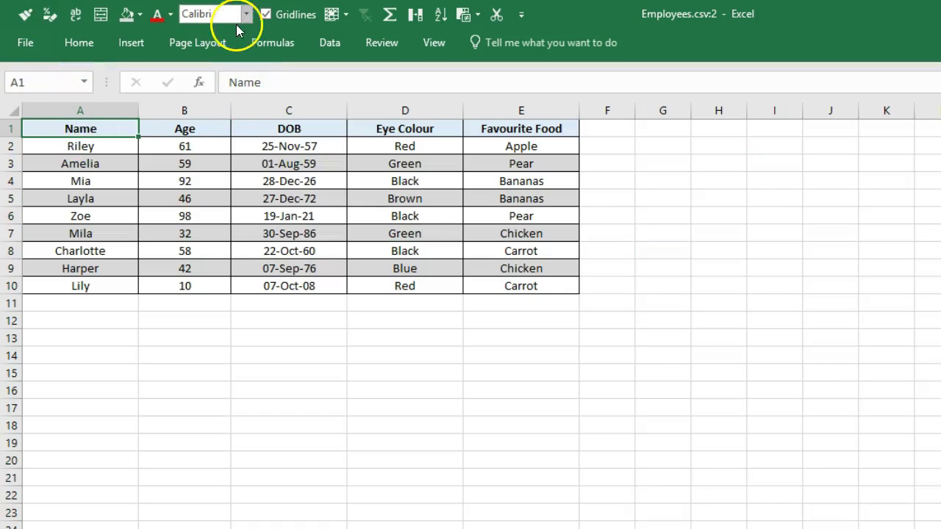
left_click(505, 23)
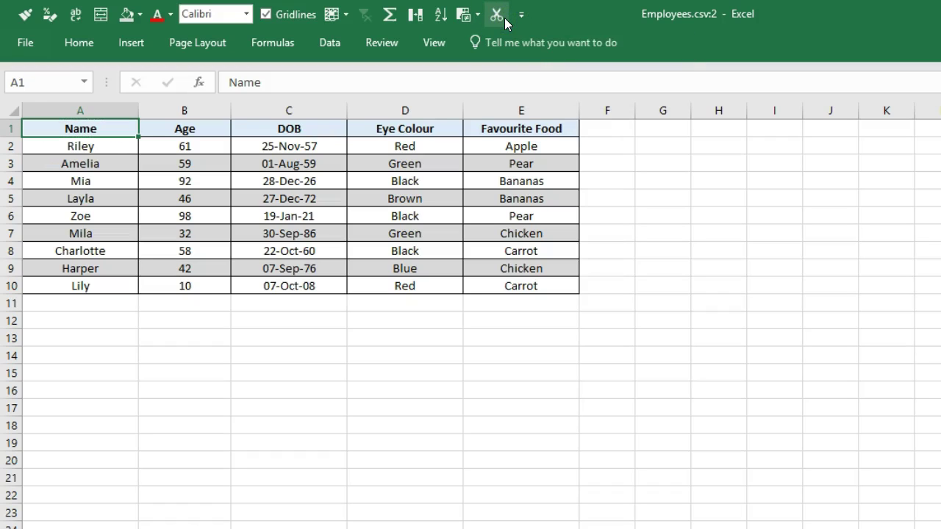
right_click(505, 23)
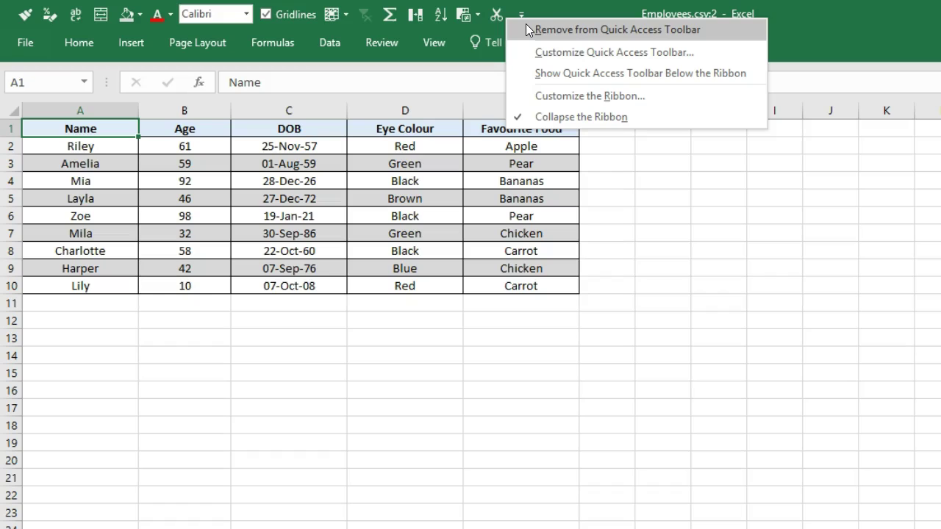
left_click(526, 29)
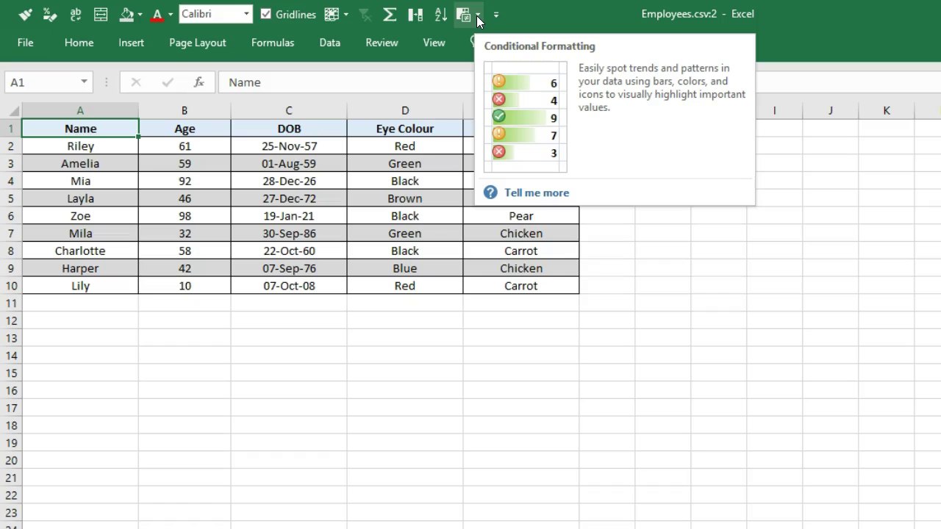
Step: Try Customize Quick Access Toolbar from the toolbar's right-click menu, then close it
left_click(476, 17)
right_click(468, 19)
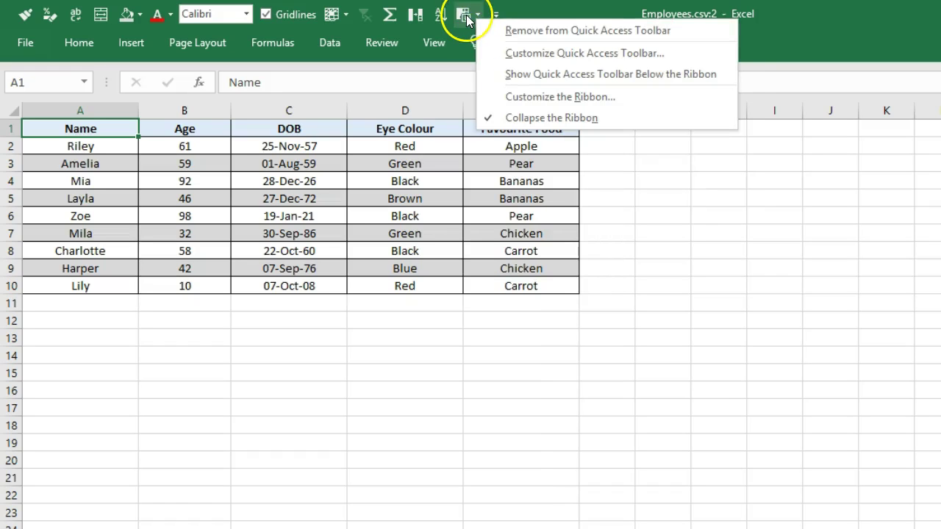
left_click(561, 54)
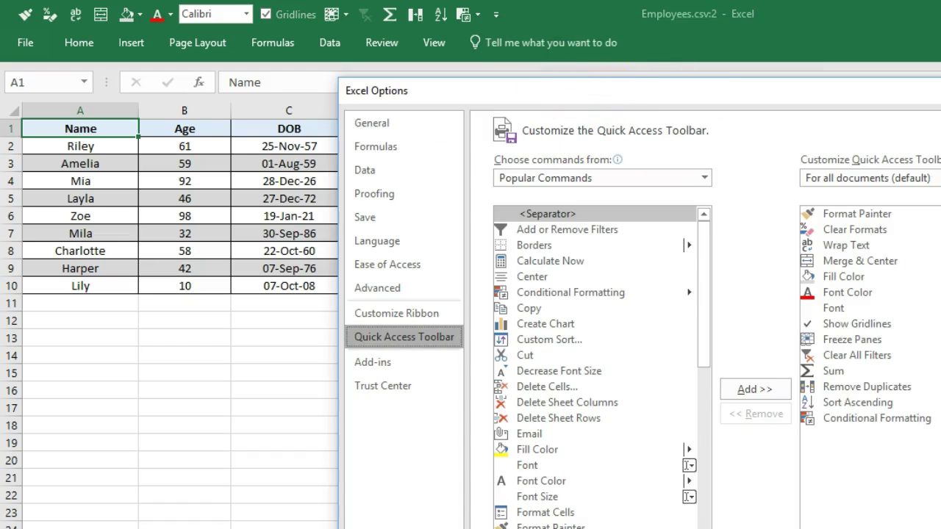
key("Escape")
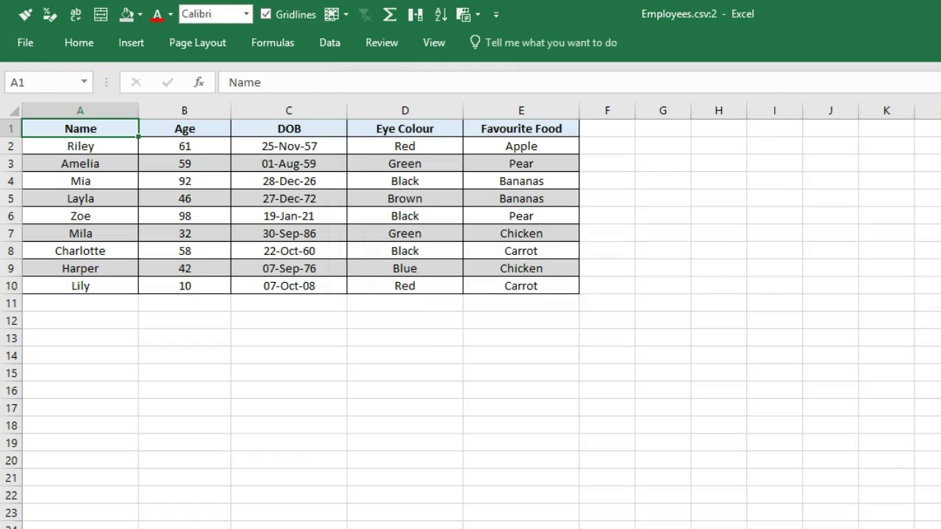
Step: Reach the Quick Access Toolbar page through File > Options
left_click(31, 44)
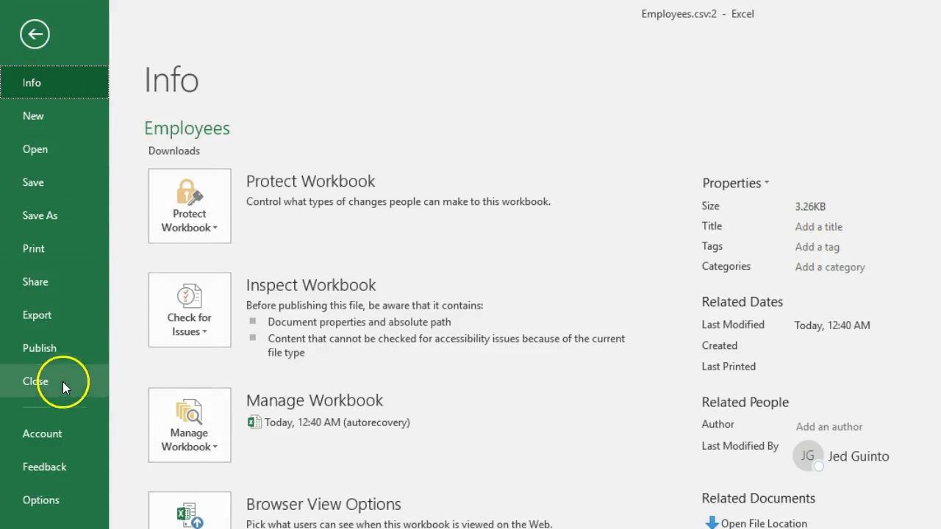
left_click(39, 500)
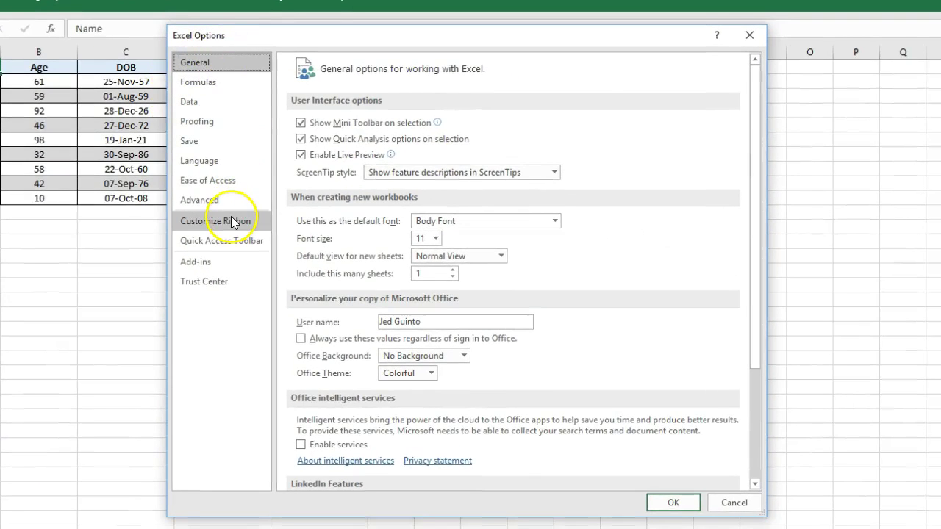
left_click(233, 223)
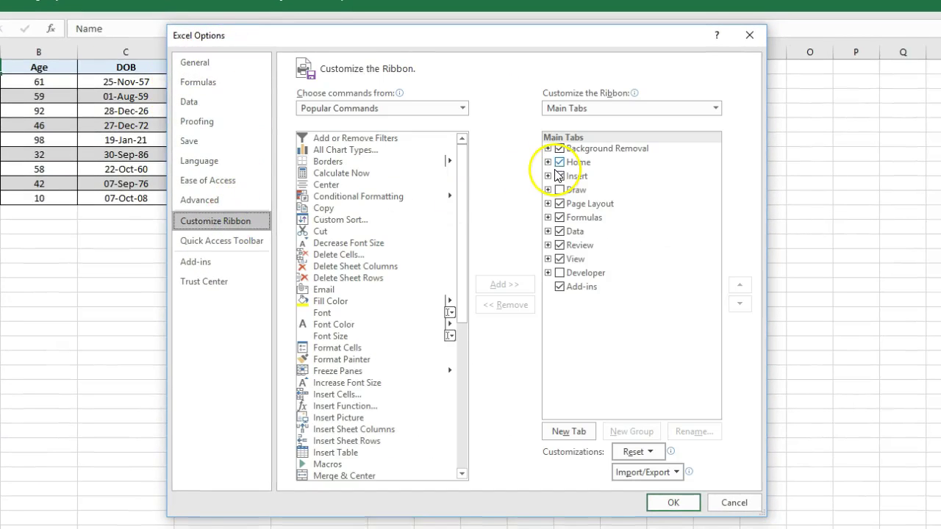
left_click(246, 249)
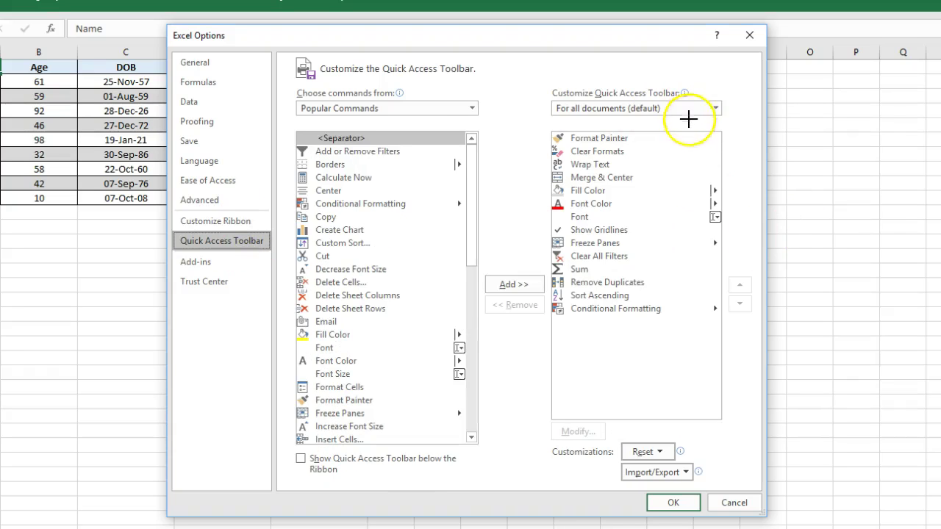
Step: Remove Conditional Formatting from the toolbar list and re-add it from Popular Commands
mouse_move(672, 134)
left_mouse_down()
mouse_move(563, 130)
mouse_move(603, 275)
mouse_move(684, 197)
left_mouse_up()
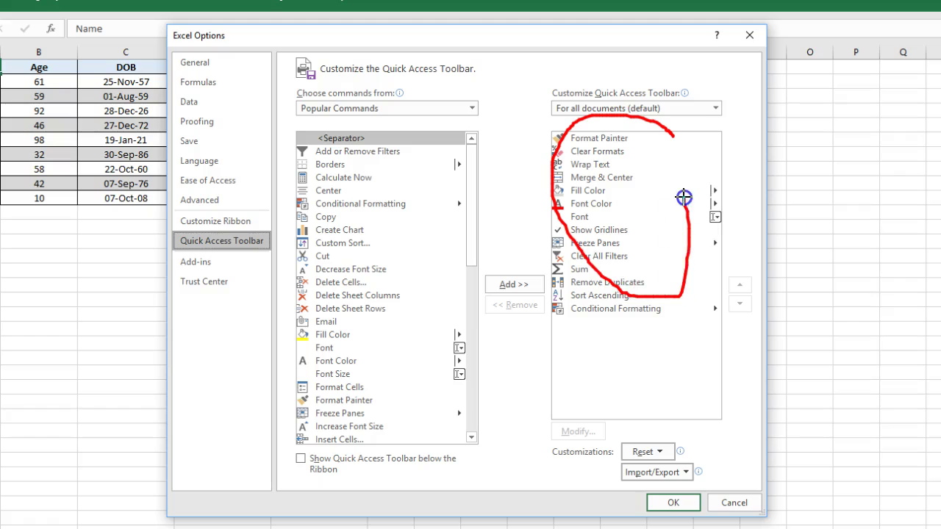
key("e")
mouse_move(689, 139)
left_mouse_down()
mouse_move(573, 123)
mouse_move(544, 262)
mouse_move(609, 321)
mouse_move(693, 300)
mouse_move(685, 132)
left_mouse_up()
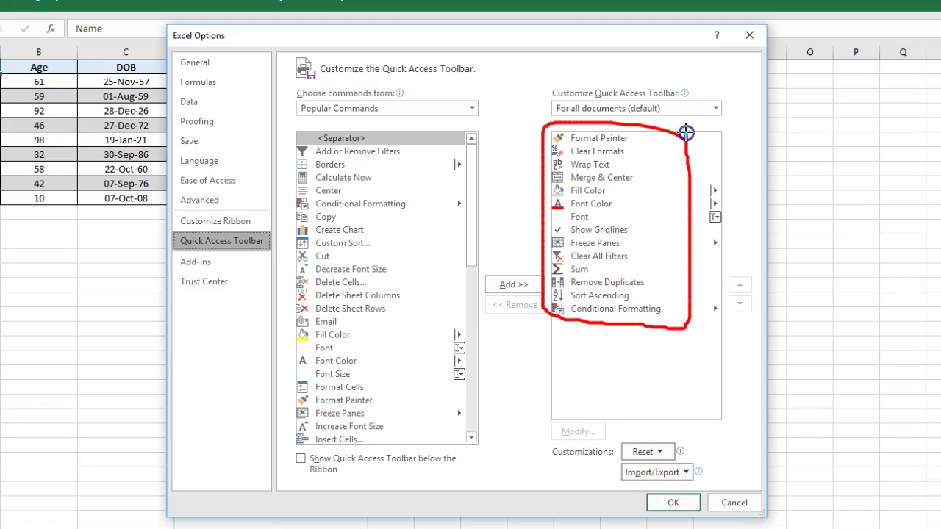
left_click_drag(543, 127, 250, 1)
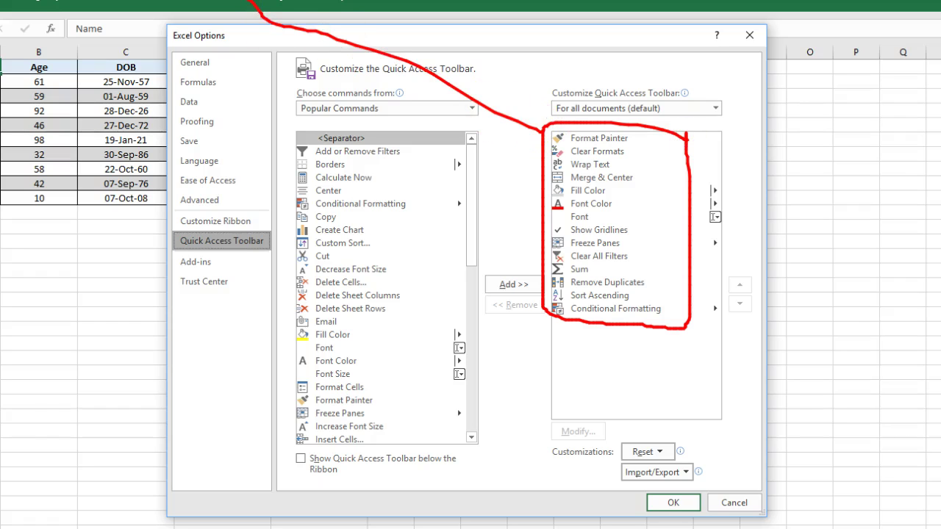
key("Escape")
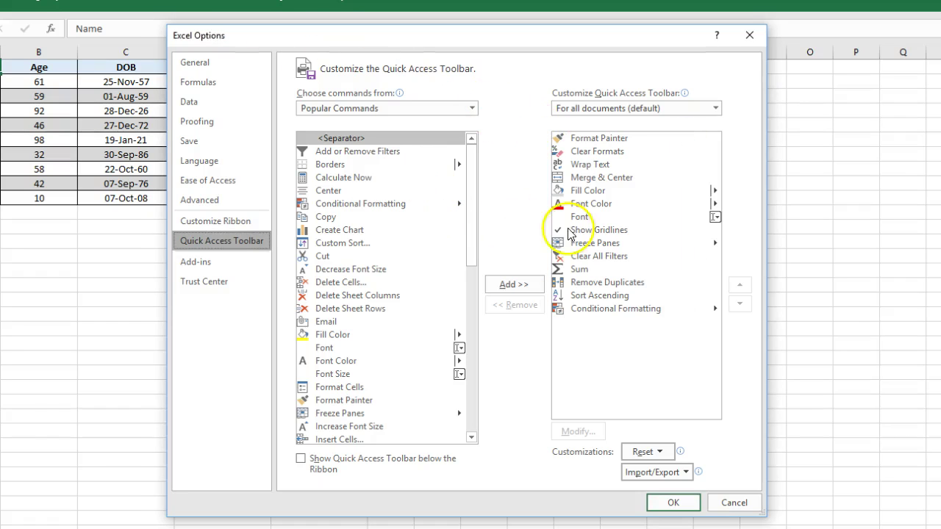
left_click(662, 311)
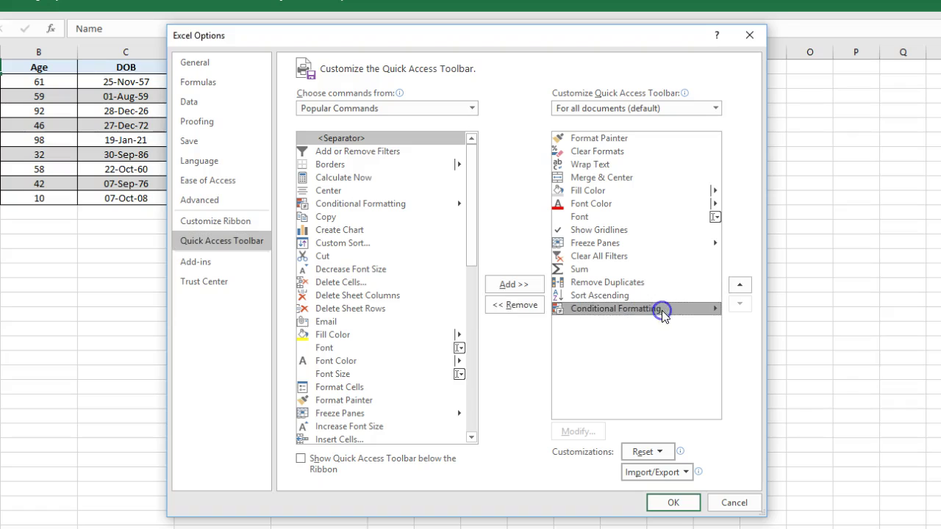
left_click(535, 312)
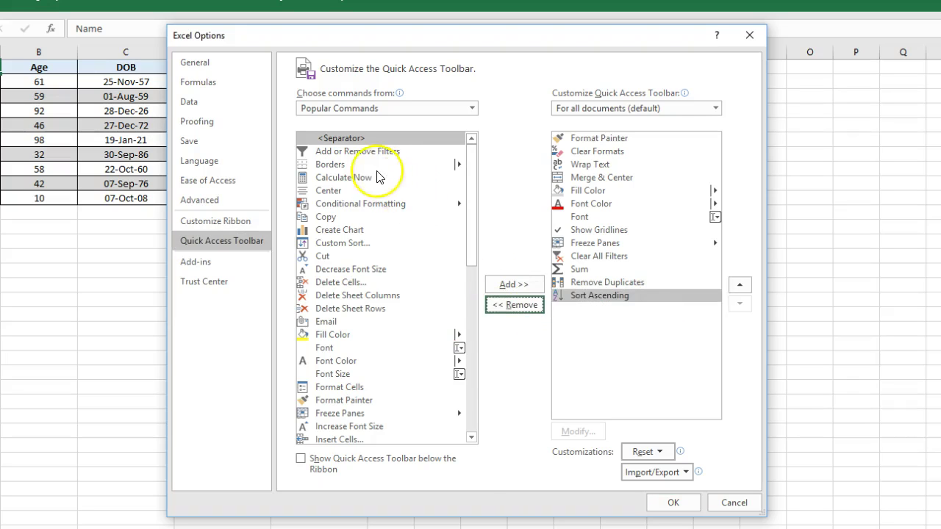
left_click(376, 203)
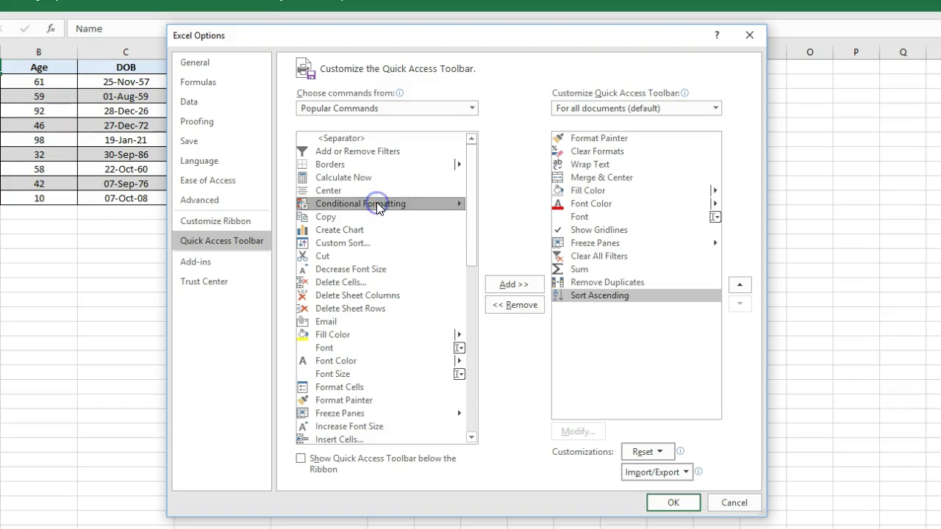
left_click(504, 287)
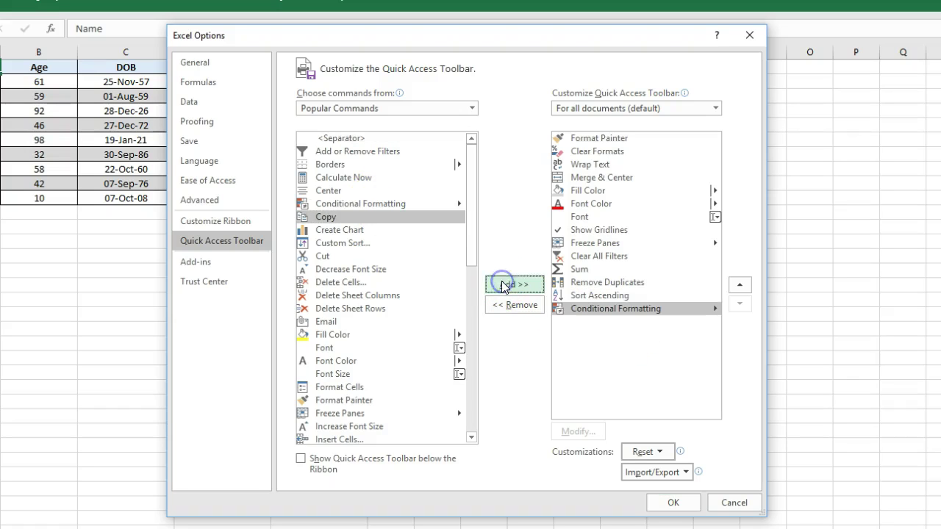
Step: Move Conditional Formatting up four places and back down to the end, then confirm with OK
left_click(682, 313)
left_click(739, 285)
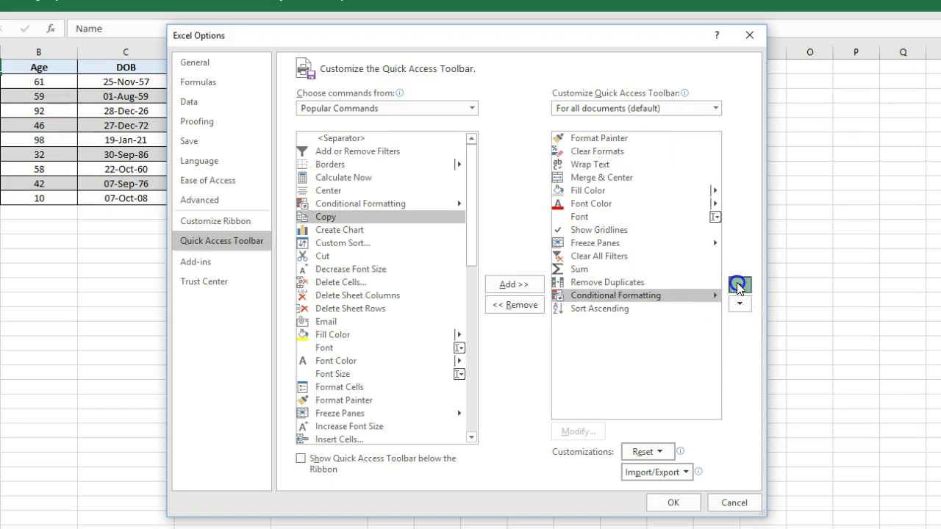
left_click(738, 286)
left_click(738, 286)
left_click(739, 285)
left_click(738, 285)
left_click(739, 285)
left_click(738, 285)
left_click(741, 304)
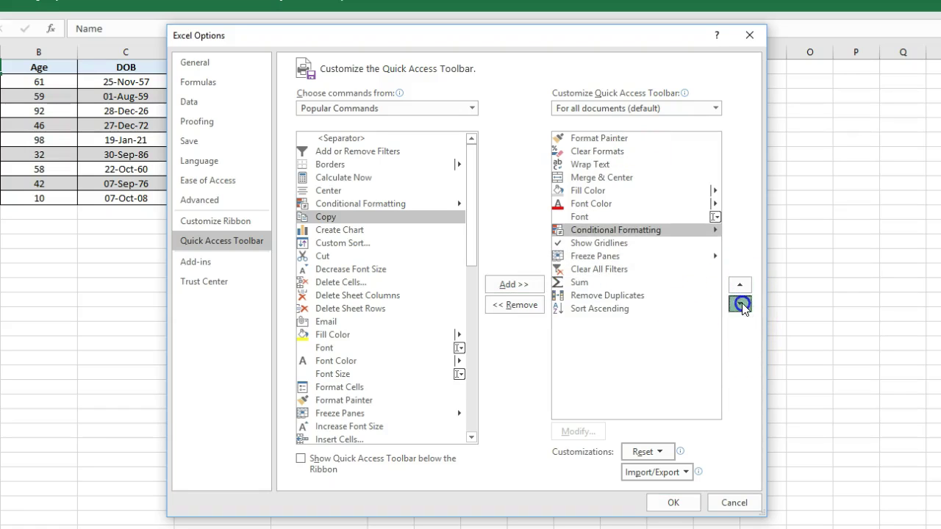
left_click(740, 304)
left_click(740, 304)
left_click(741, 305)
left_click(741, 304)
left_click(740, 304)
left_click(741, 304)
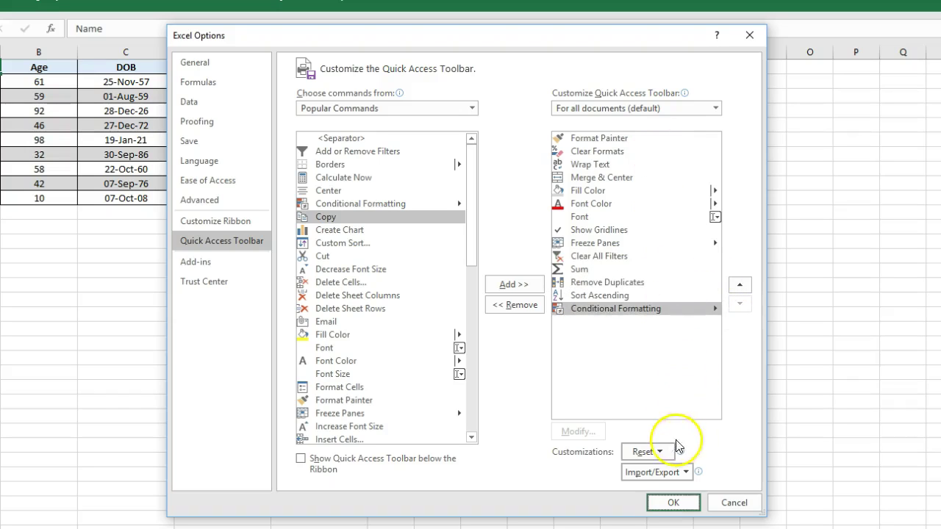
left_click(672, 474)
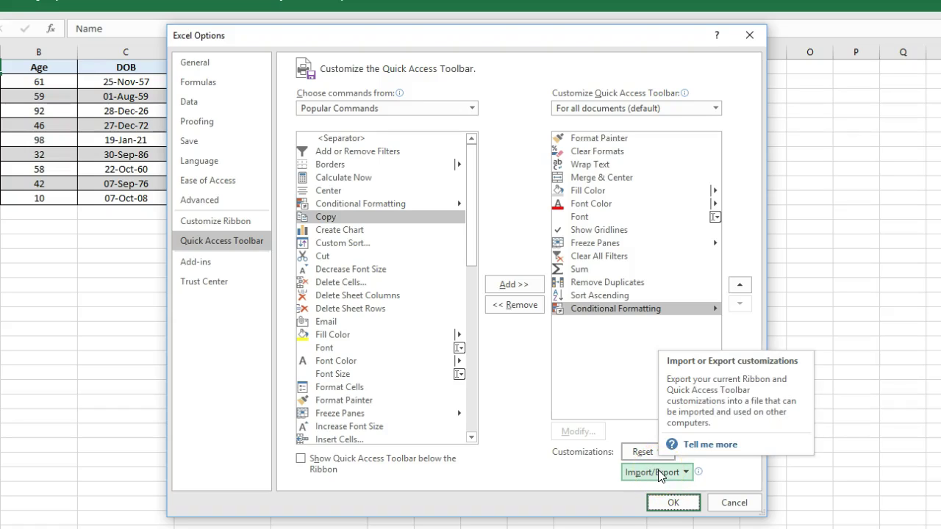
left_click(675, 505)
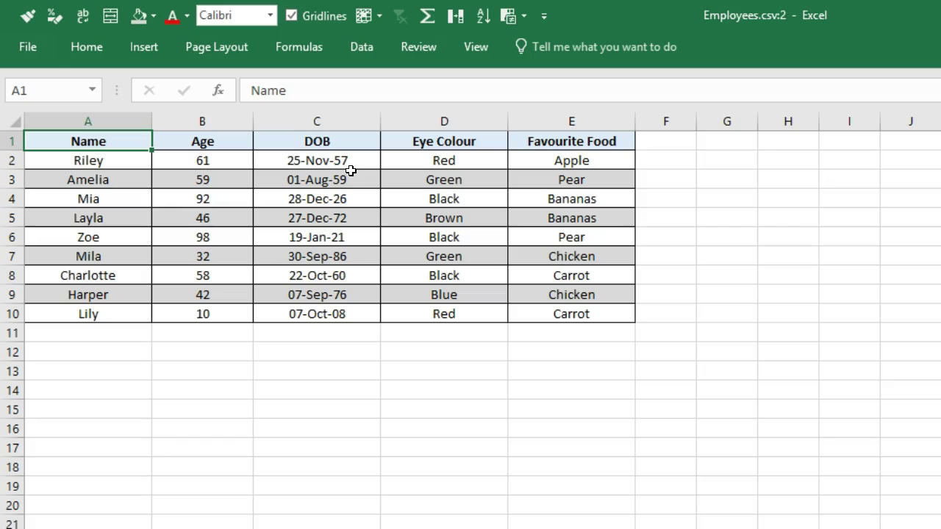
Step: Paint formatting onto E2 with Format Painter, then enter 1, 2, 3, 4 and 54 in F2:F6
left_click(30, 20)
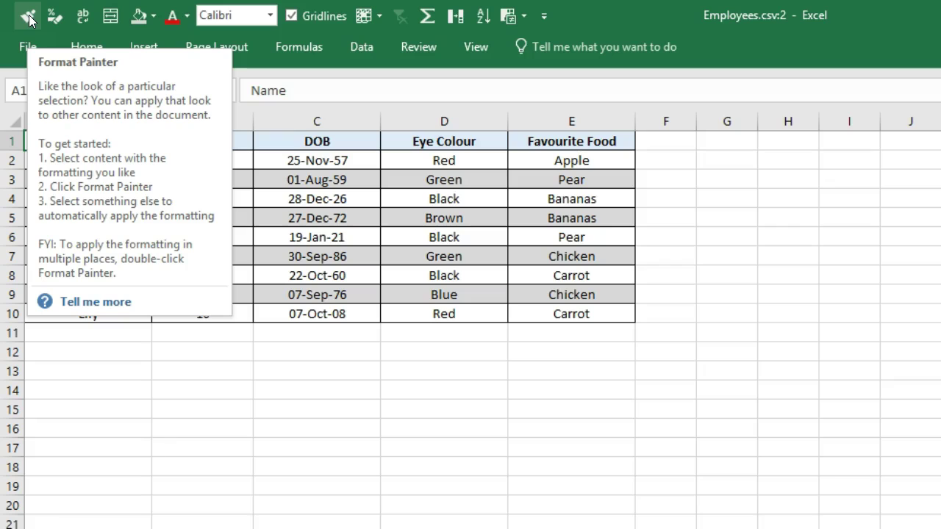
left_click(619, 158)
left_click(650, 155)
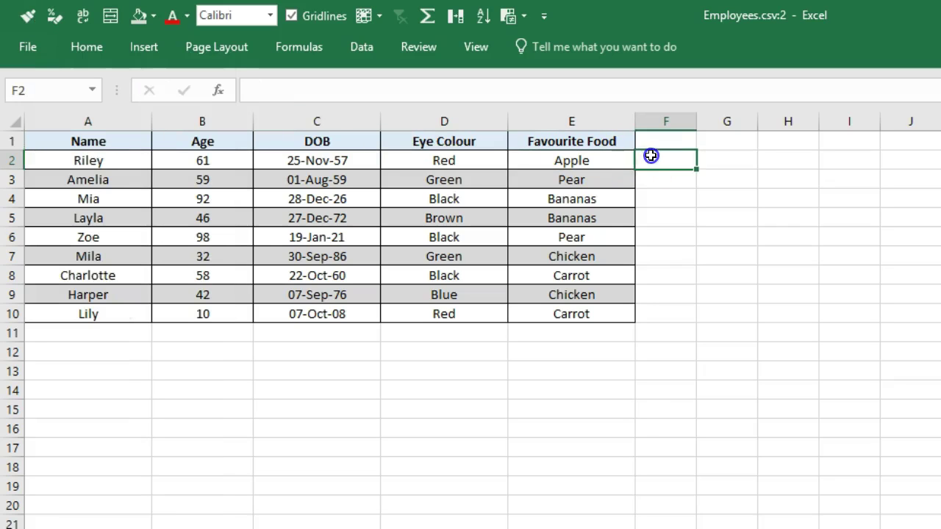
type("1")
key("Return")
type("2")
key("Return")
type("3 4")
key("Return")
type("54")
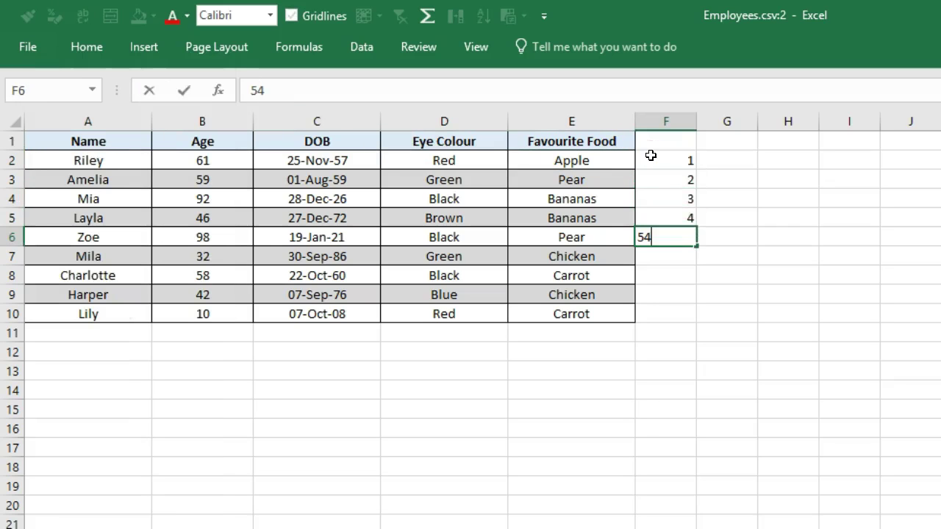
key("Left")
Step: Select the Favourite Food column from E1 down to E10
key("Up")
key("Left")
key("Up")
key("Up")
key("Up")
key("Up")
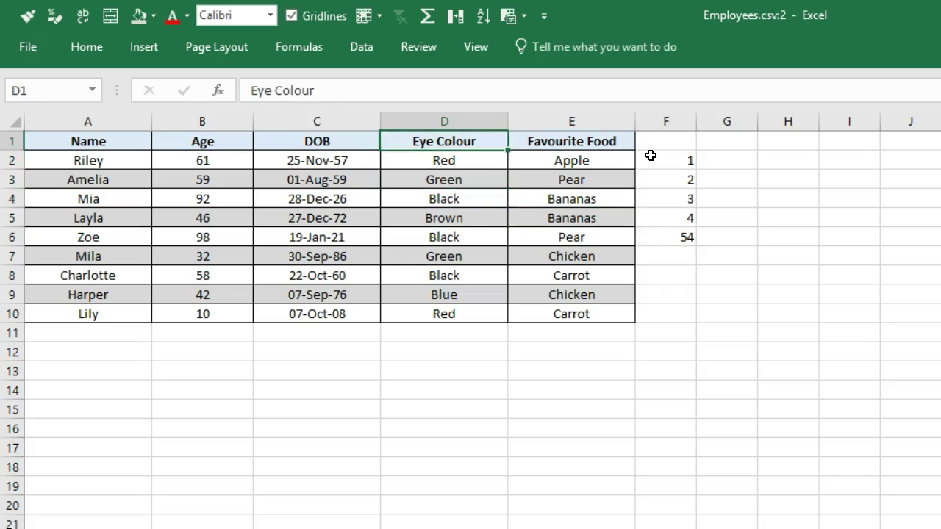
key("Right")
key("shift+Down")
key("shift+Down")
key("shift+Down")
key("shift+Down")
key("shift+Down")
key("shift+Down")
key("shift+Down")
key("shift+Down")
key("shift+Down")
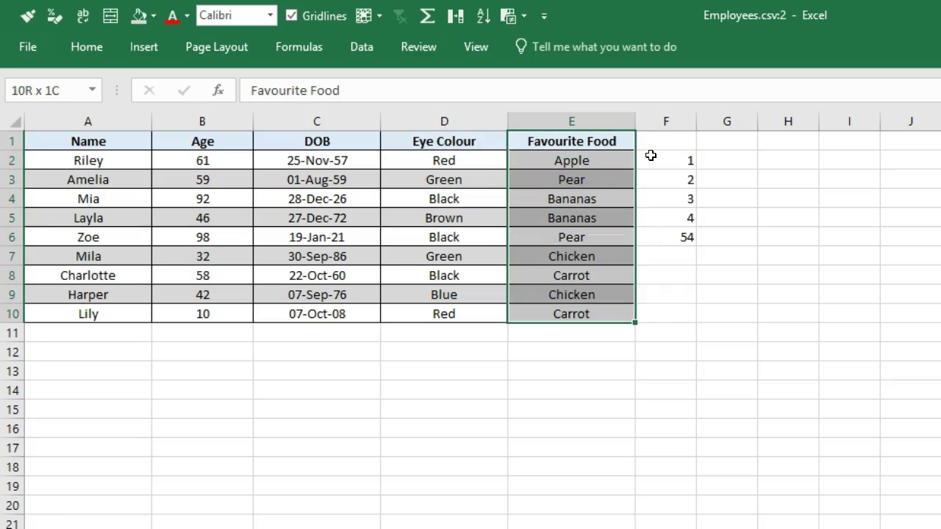
Step: Copy the Favourite Food column's formatting onto F1:F10 using the Alt+1 Format Painter shortcut
key("alt")
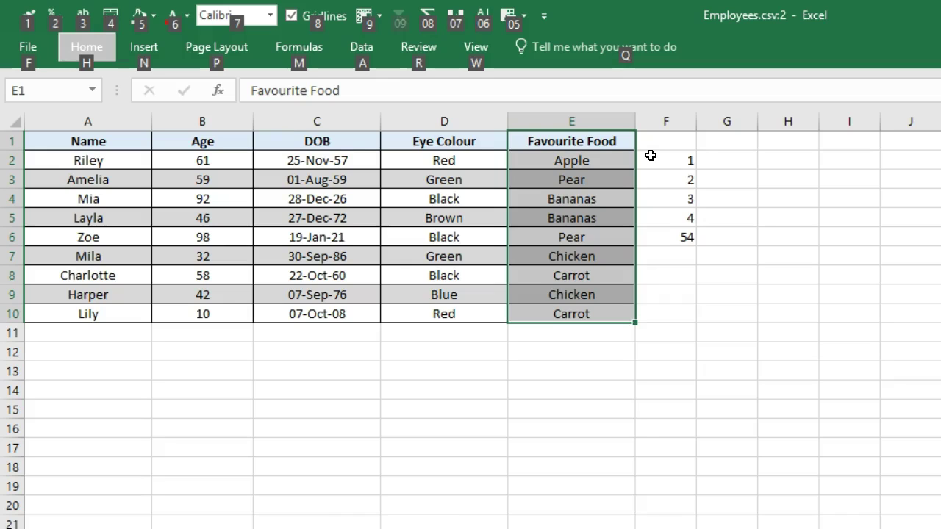
key("ctrl+c")
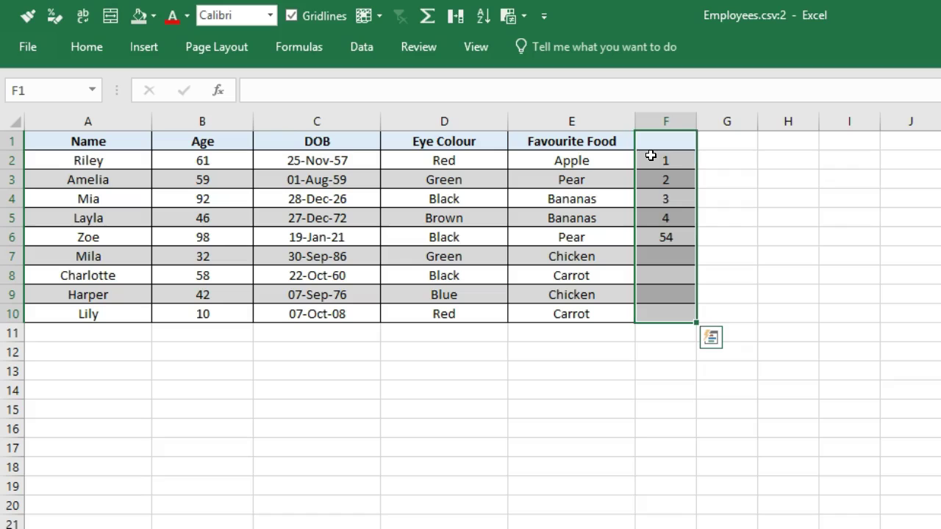
key("alt")
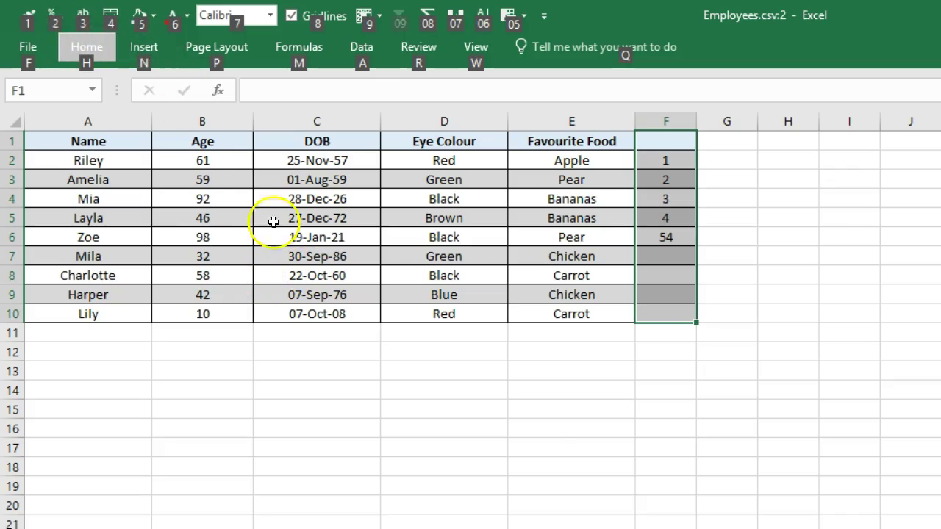
Step: Start Merge & Center on F1:F10, then cancel the warning to keep 1, 2, 3, 4 and 54
left_click(122, 18)
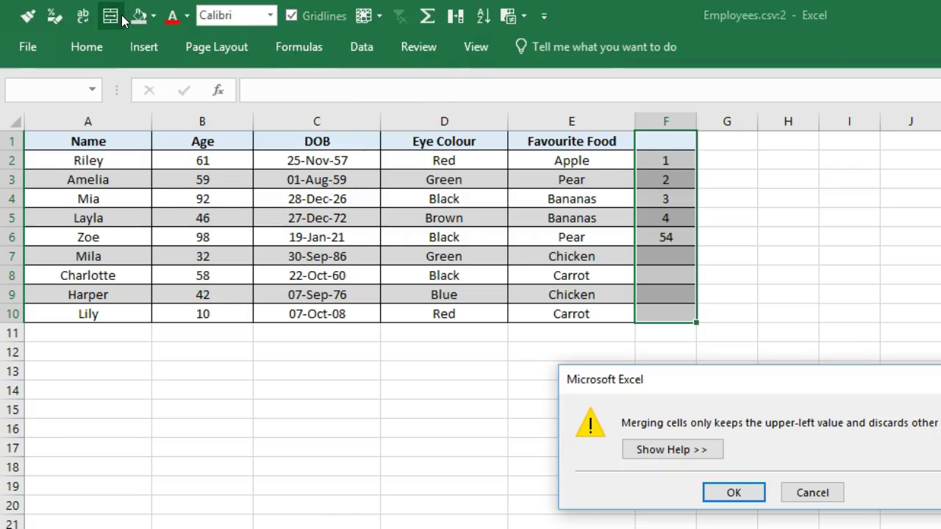
key("Escape")
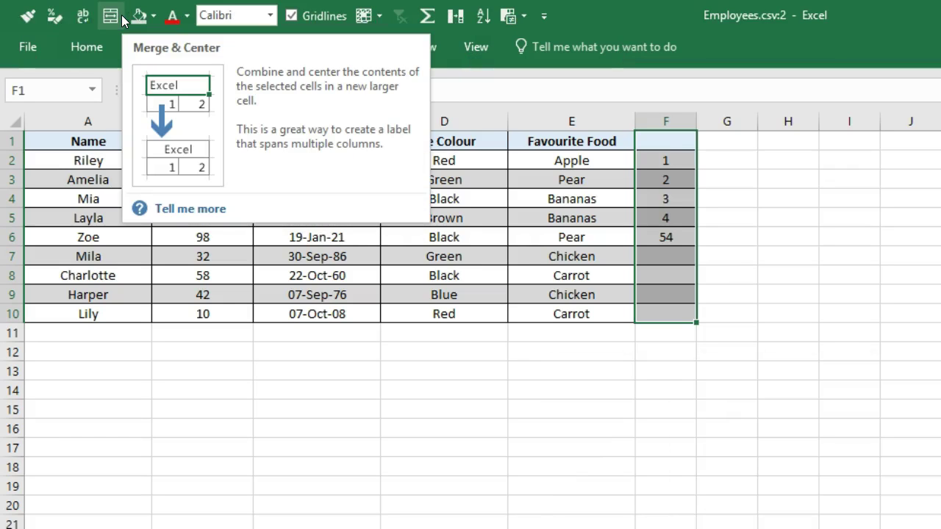